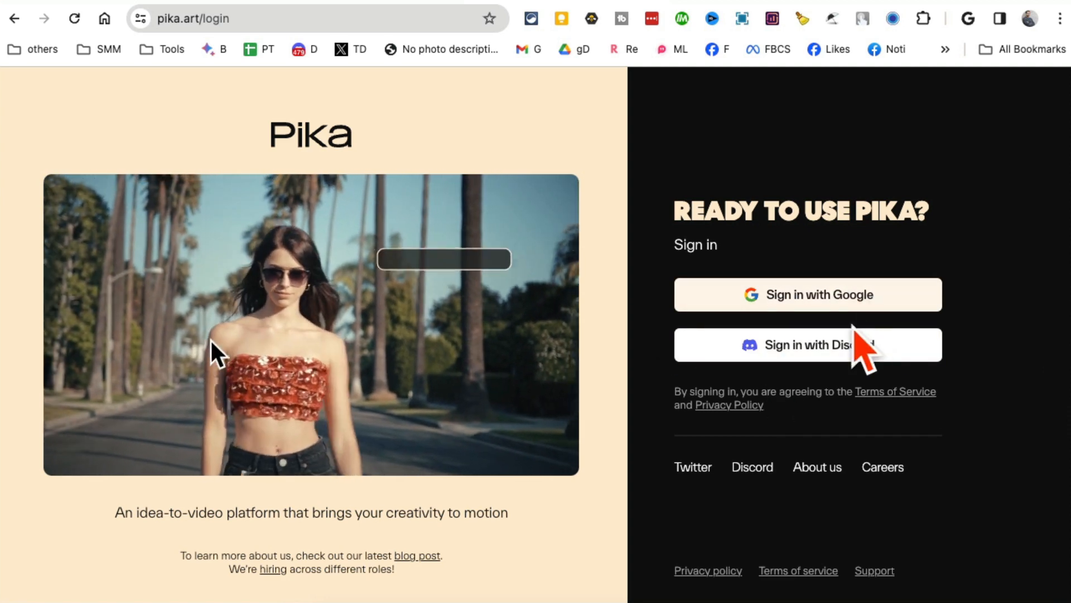
Step: Sign in to Pika with the Discord account and authorize its access
left_click(799, 344)
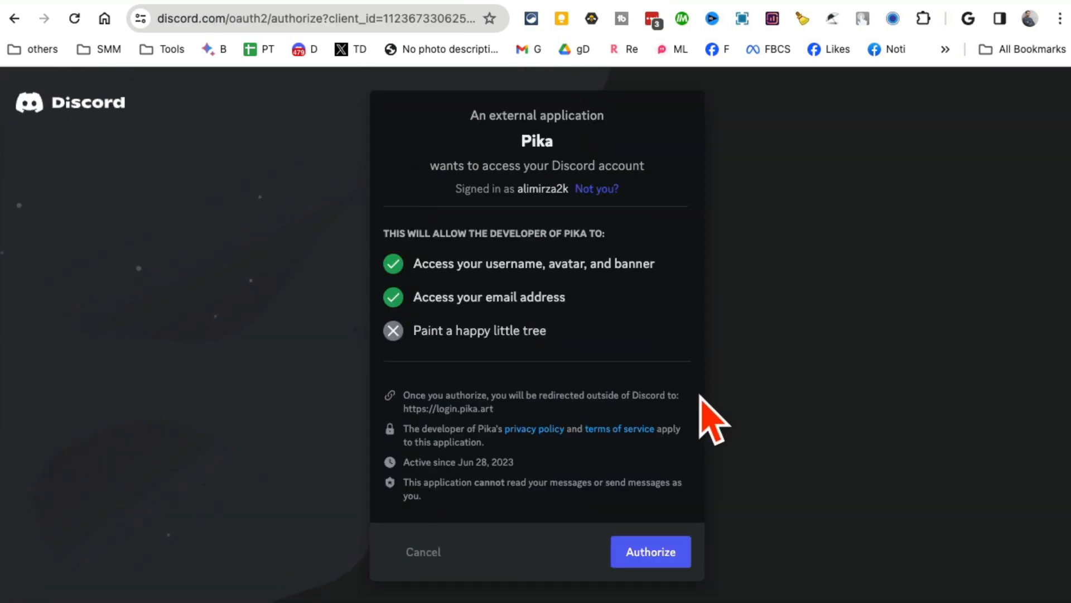
left_click(678, 560)
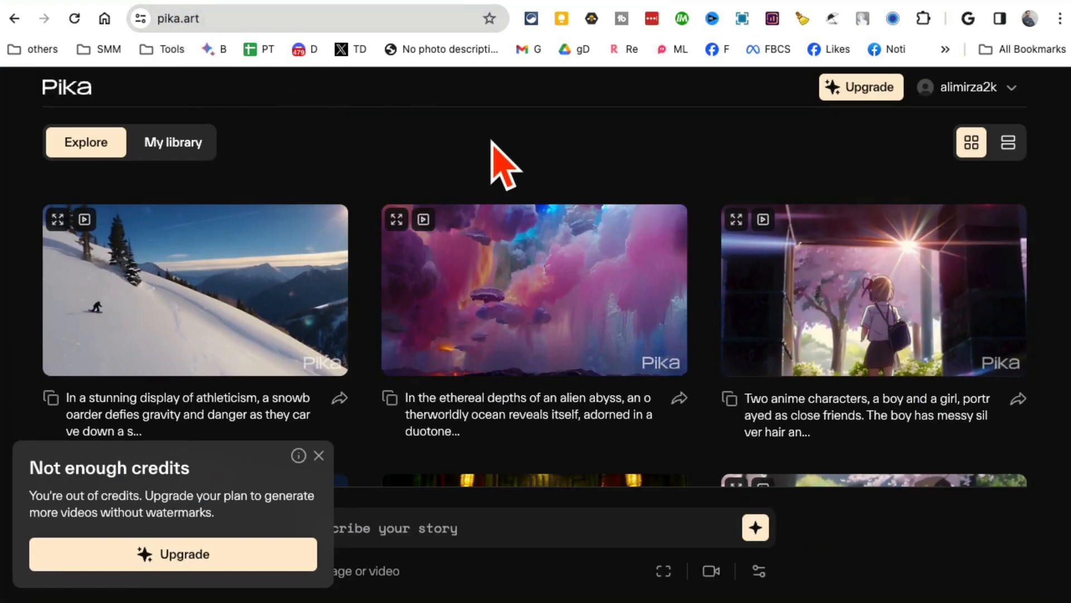
Step: Browse the sample videos in the Explore gallery and dismiss the credits notice
scroll(613, 326, "down", 10)
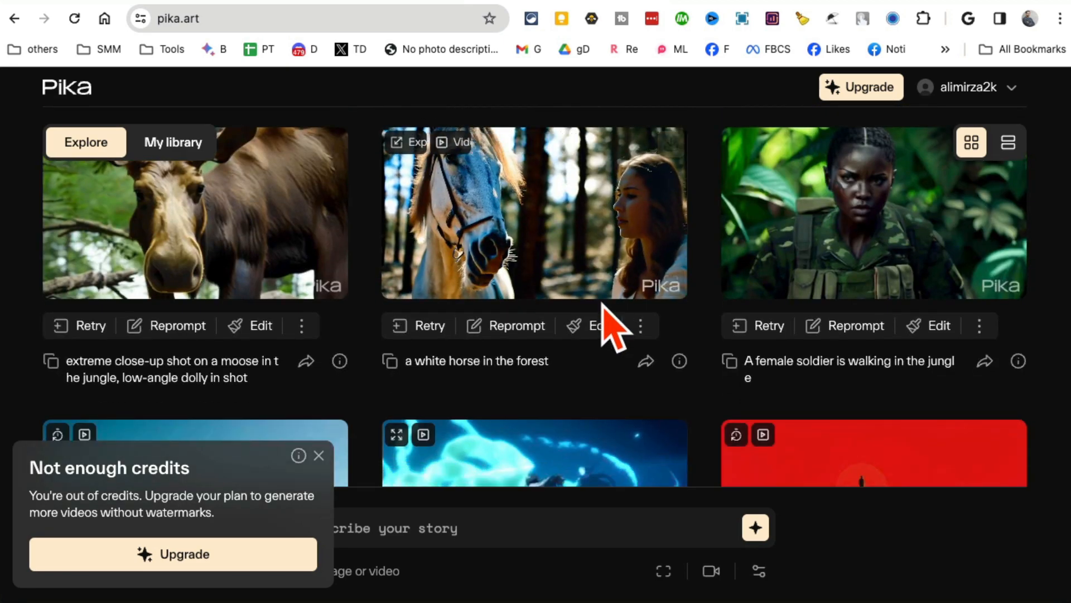
scroll(614, 326, "up", 10)
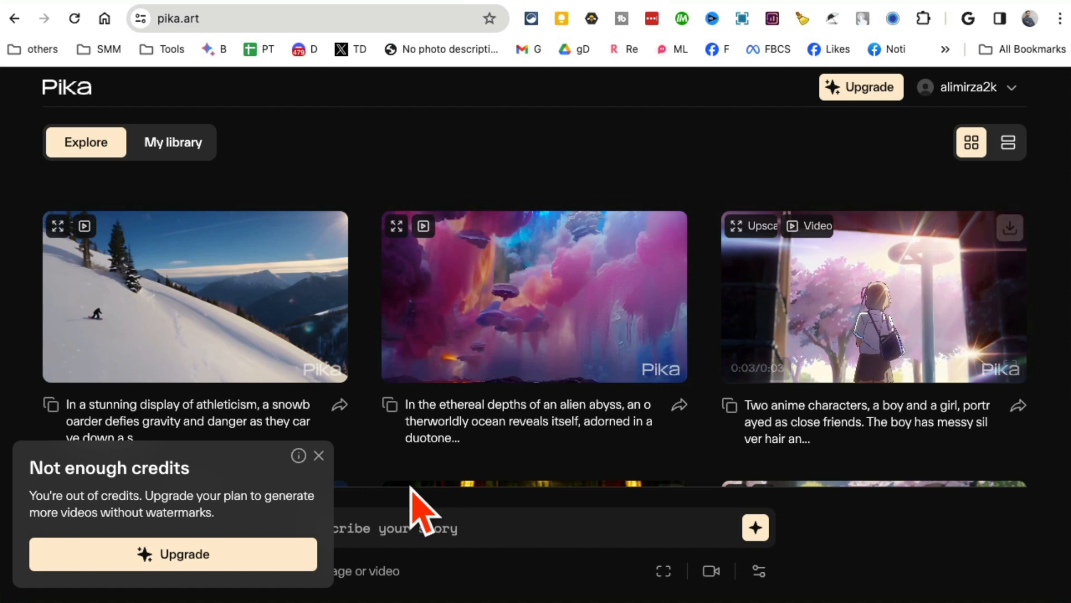
left_click(319, 455)
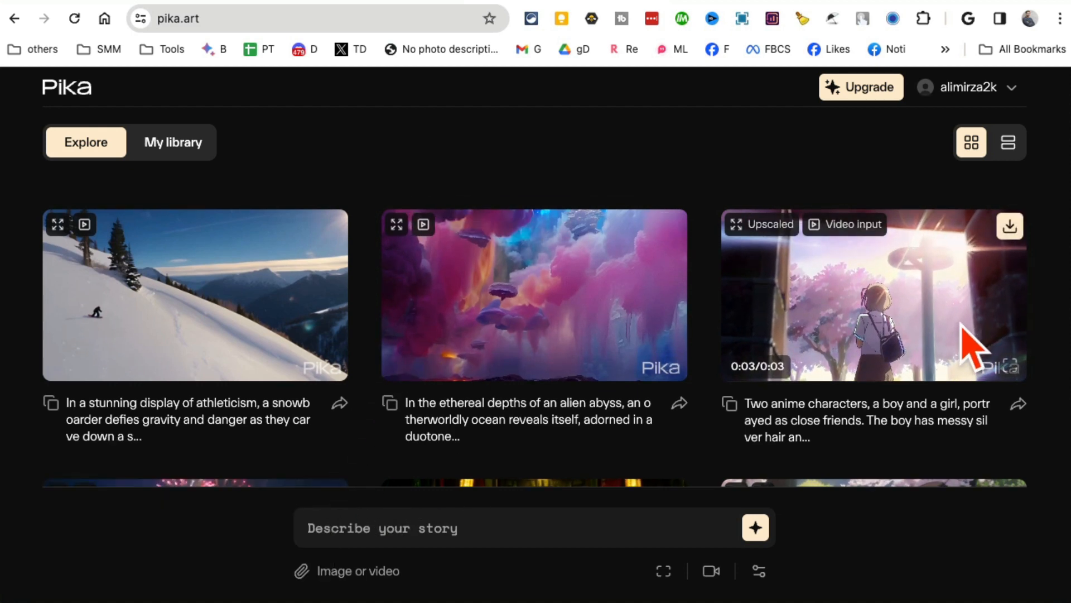
scroll(969, 341, "down", 5)
scroll(961, 324, "up", 5)
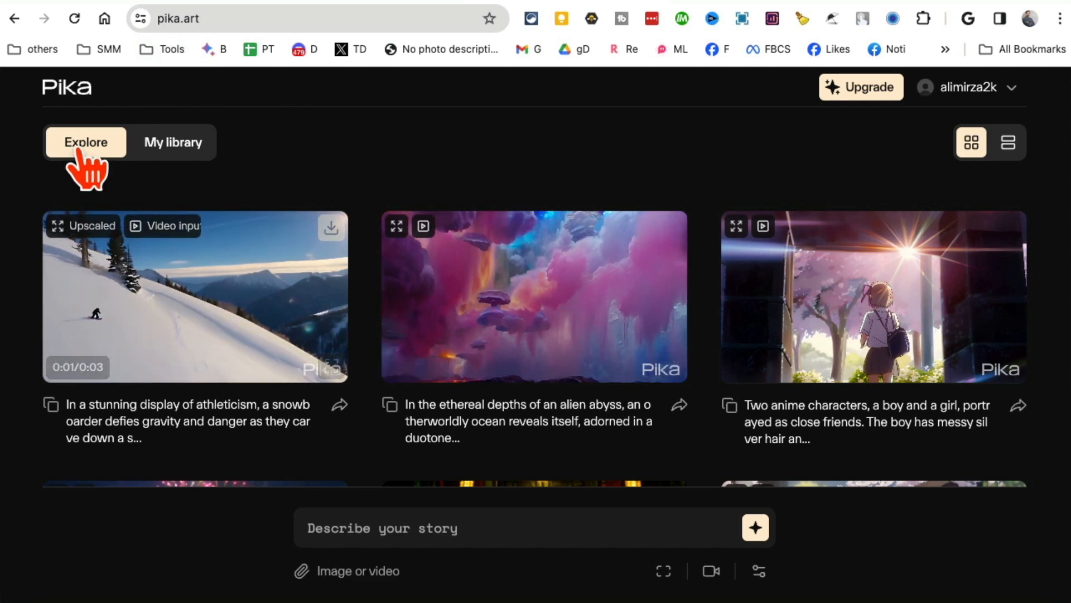
scroll(538, 347, "down", 5)
scroll(539, 347, "down", 10)
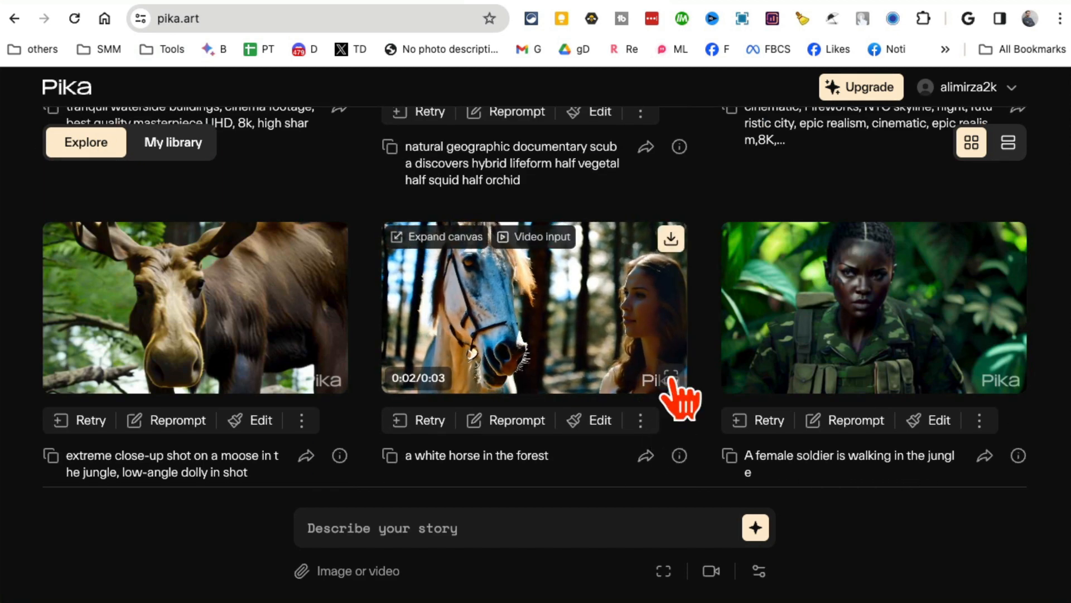
Step: View the "a white horse in the forest" clip enlarged, and return to the start of the gallery
left_click(672, 379)
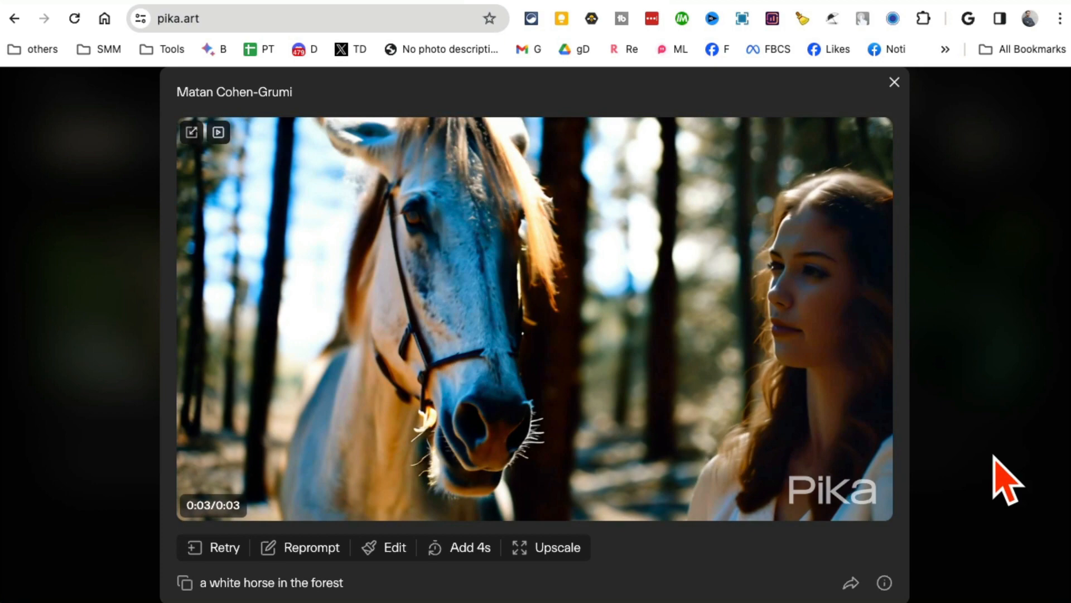
left_click(993, 478)
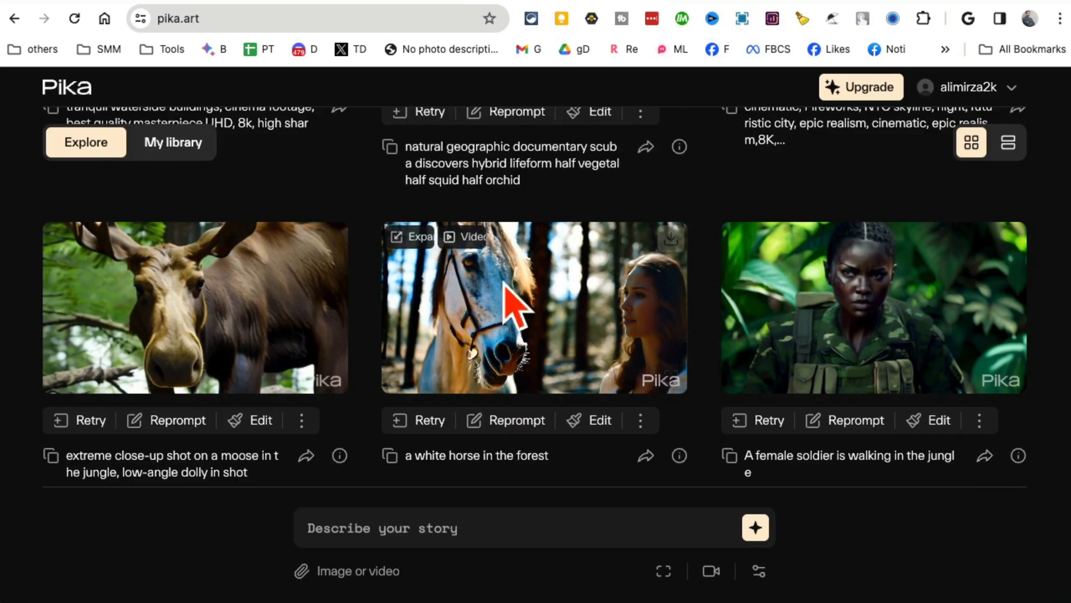
scroll(507, 360, "up", 20)
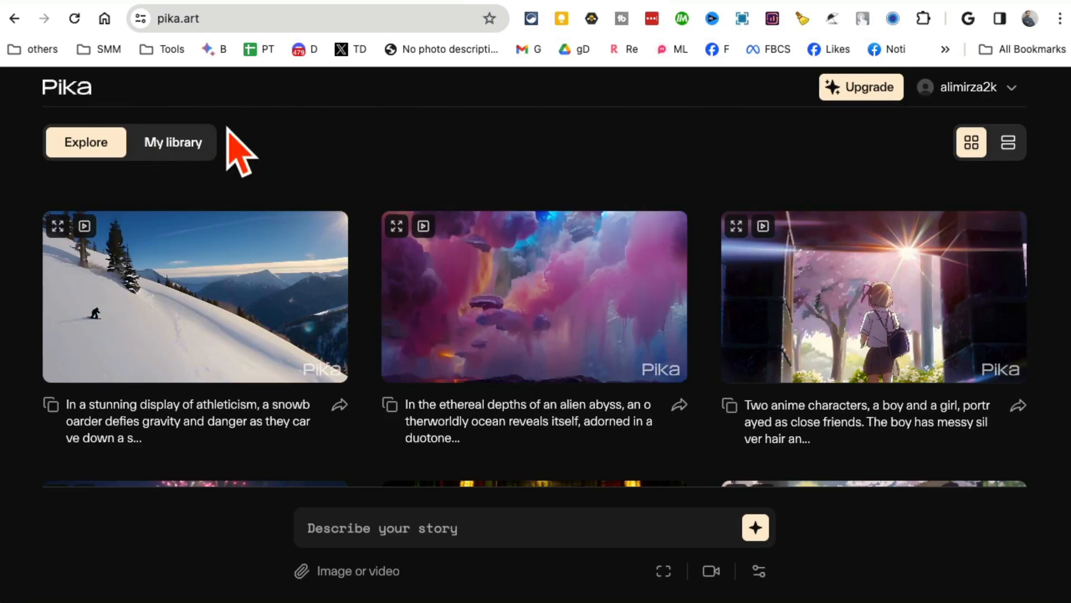
Step: Open the personal video library, dismiss the credits notice, and look through the previously generated clips
left_click(182, 147)
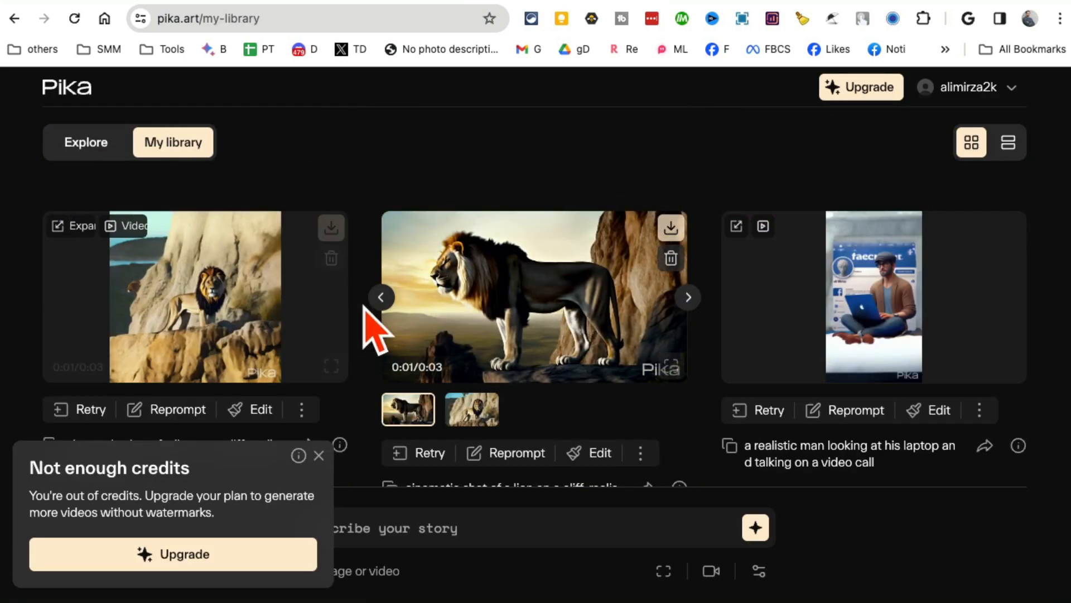
scroll(736, 357, "down", 10)
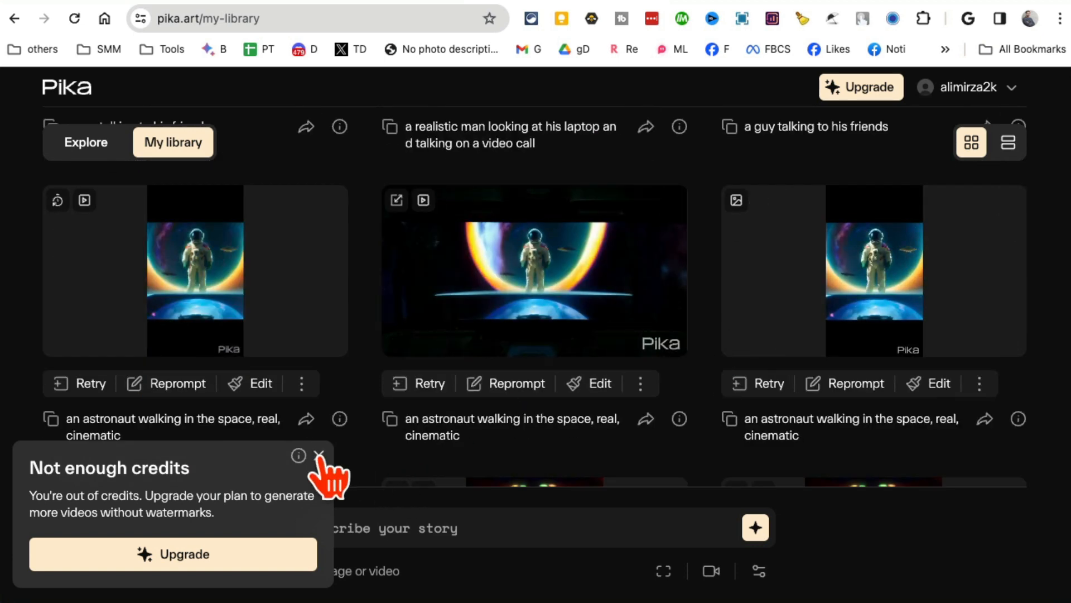
left_click(320, 455)
scroll(725, 329, "down", 10)
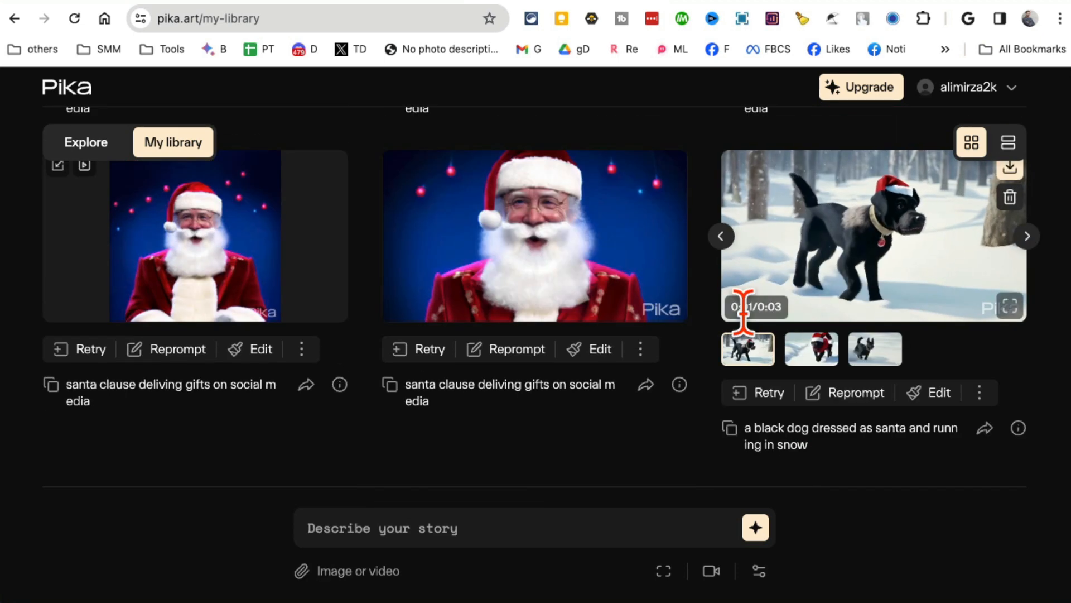
scroll(773, 312, "up", 1)
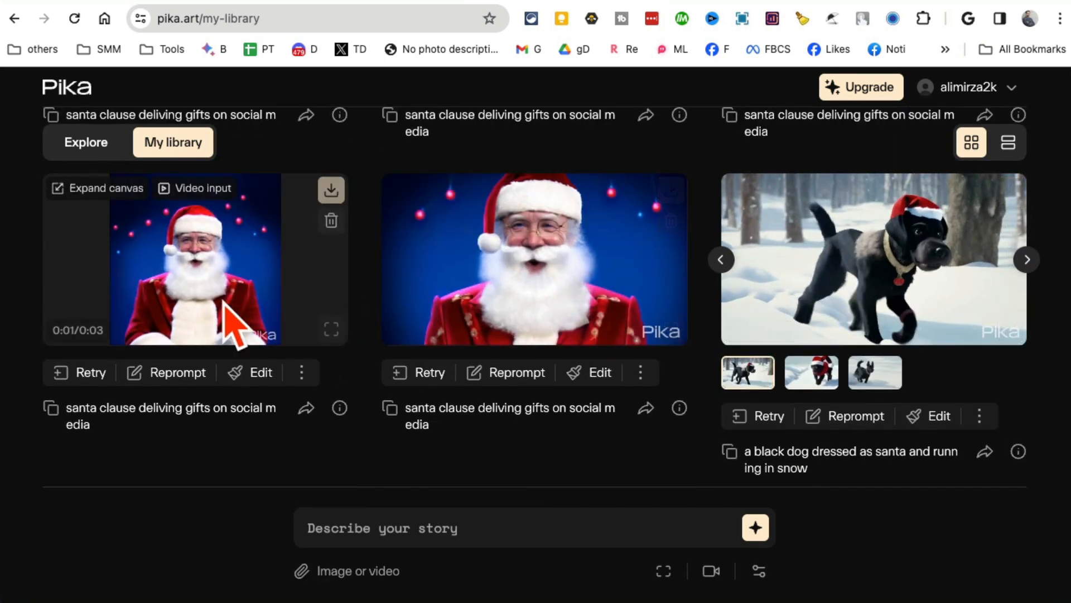
scroll(813, 334, "up", 3)
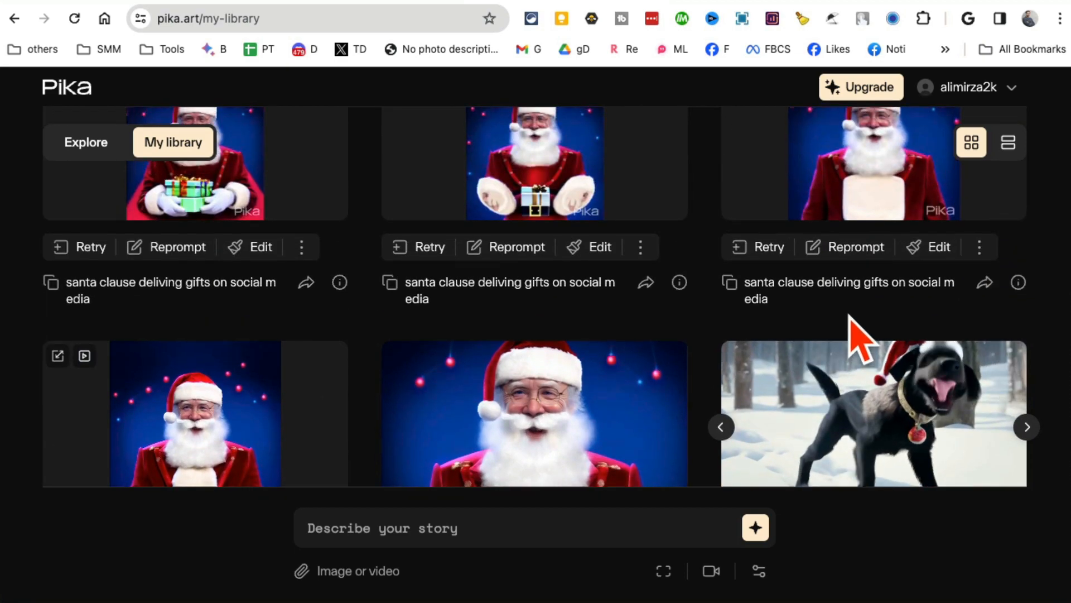
scroll(837, 346, "up", 3)
scroll(870, 374, "up", 3)
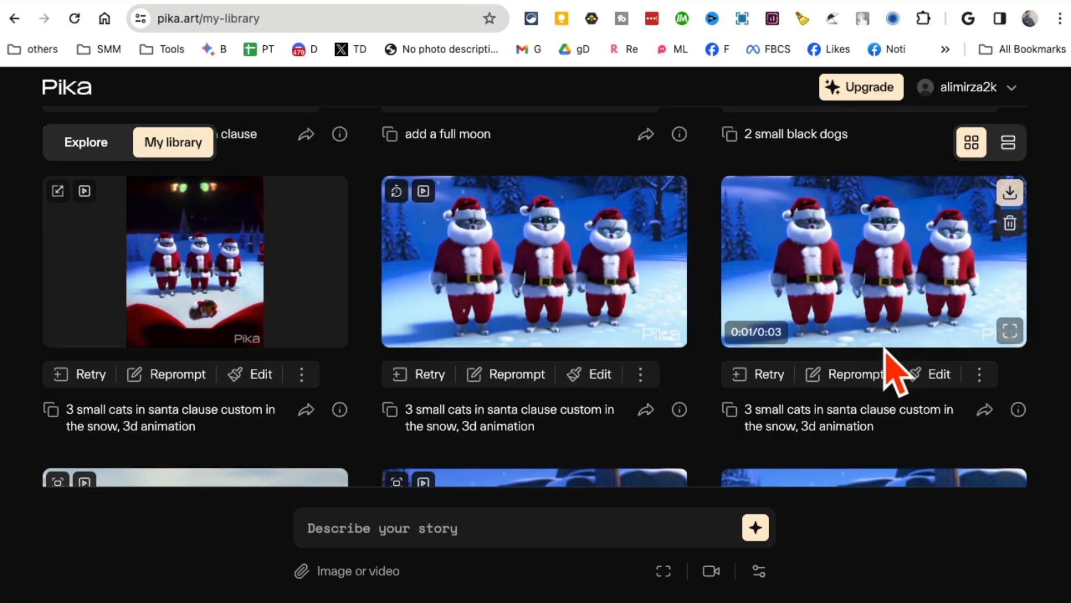
scroll(887, 357, "down", 10)
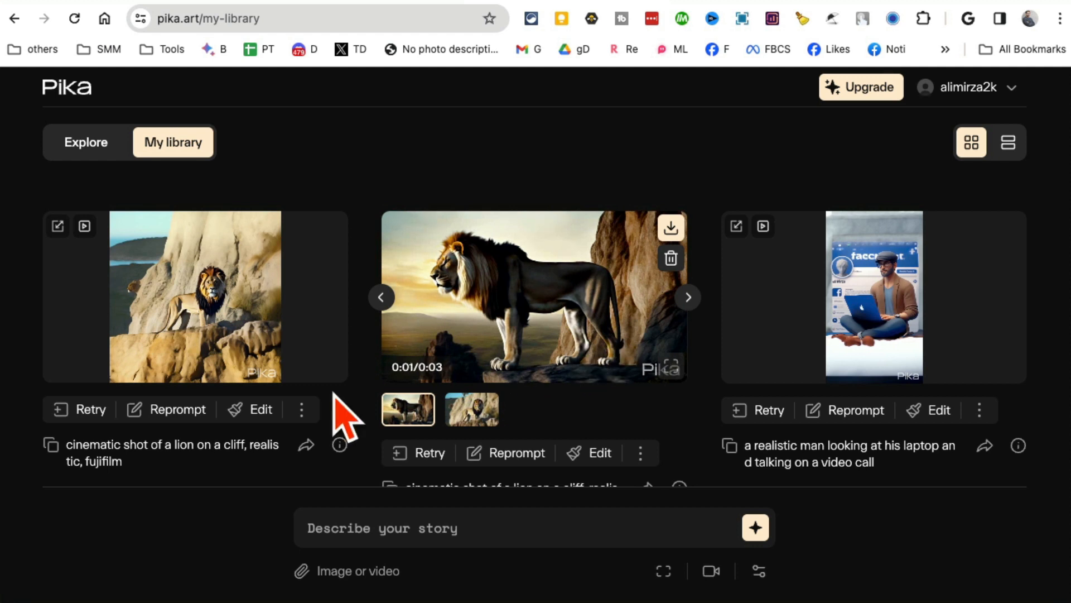
Step: Enter the video prompt "a lion standing on the mountain" and highlight it
left_click(443, 529)
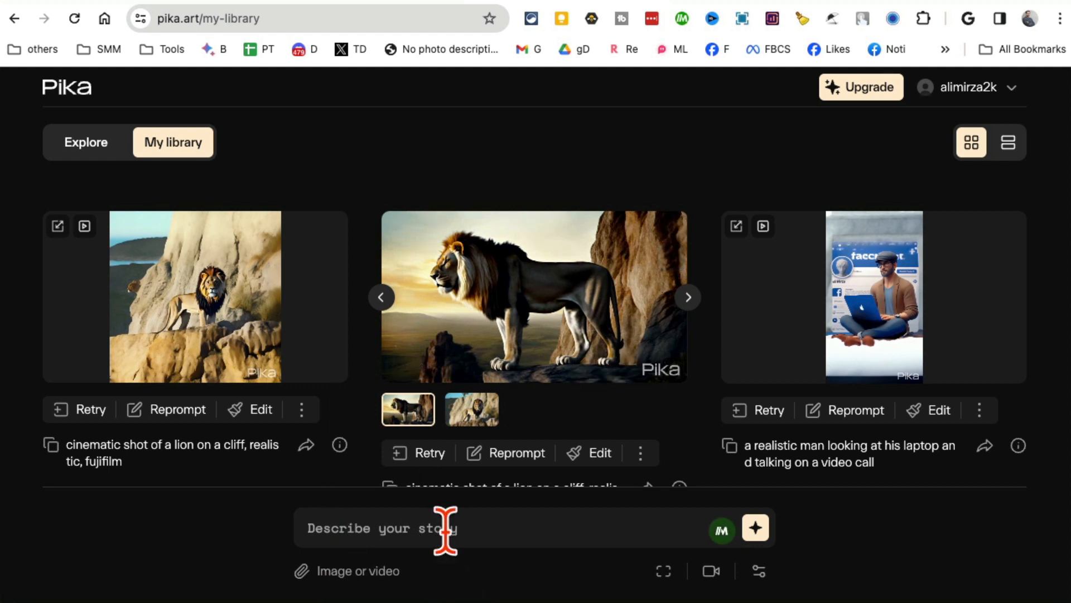
type("a lion standing on the mountain")
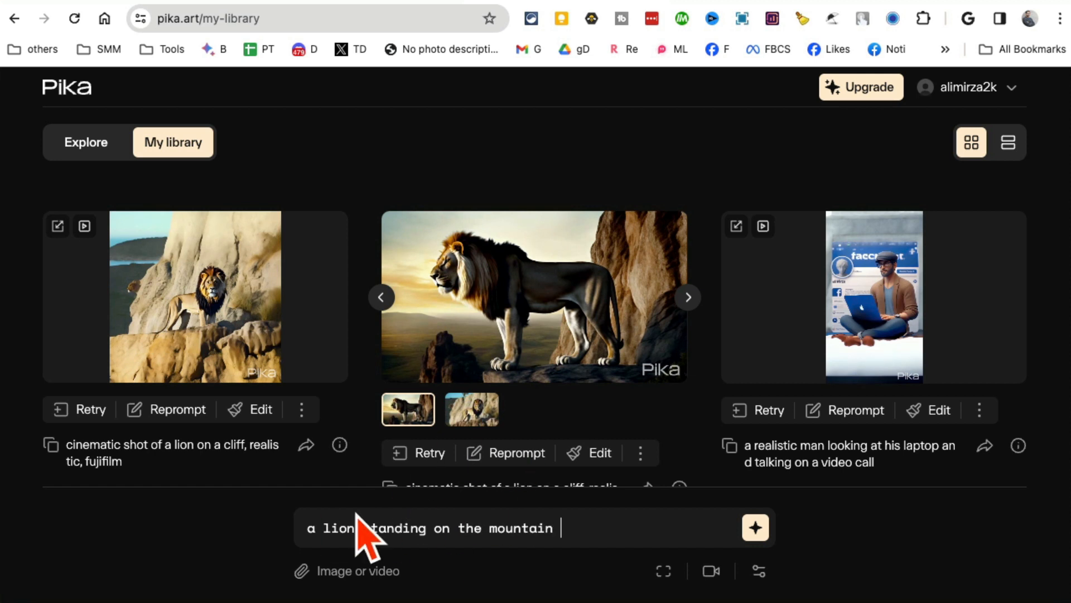
left_click_drag(586, 529, 282, 533)
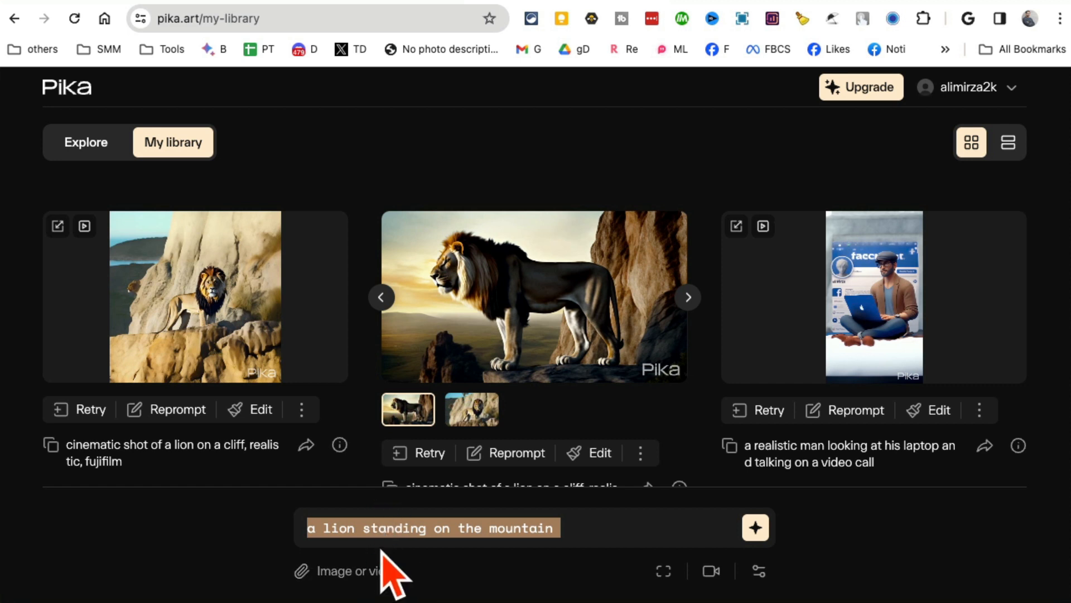
Step: Set the video's frame rate to 20 frames per second and review the camera control options
left_click(660, 578)
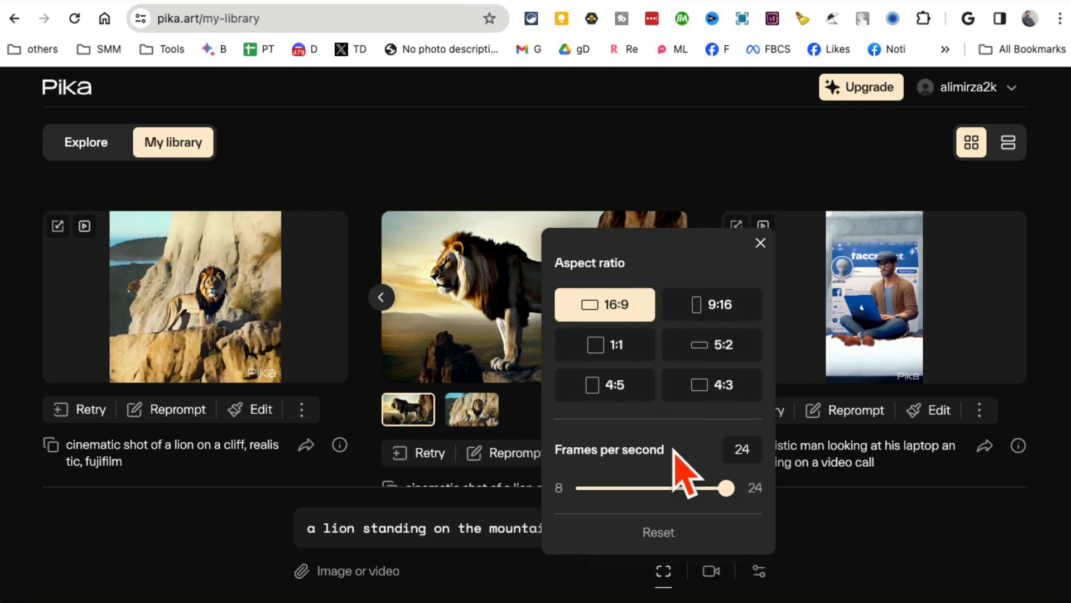
left_click_drag(722, 491, 693, 489)
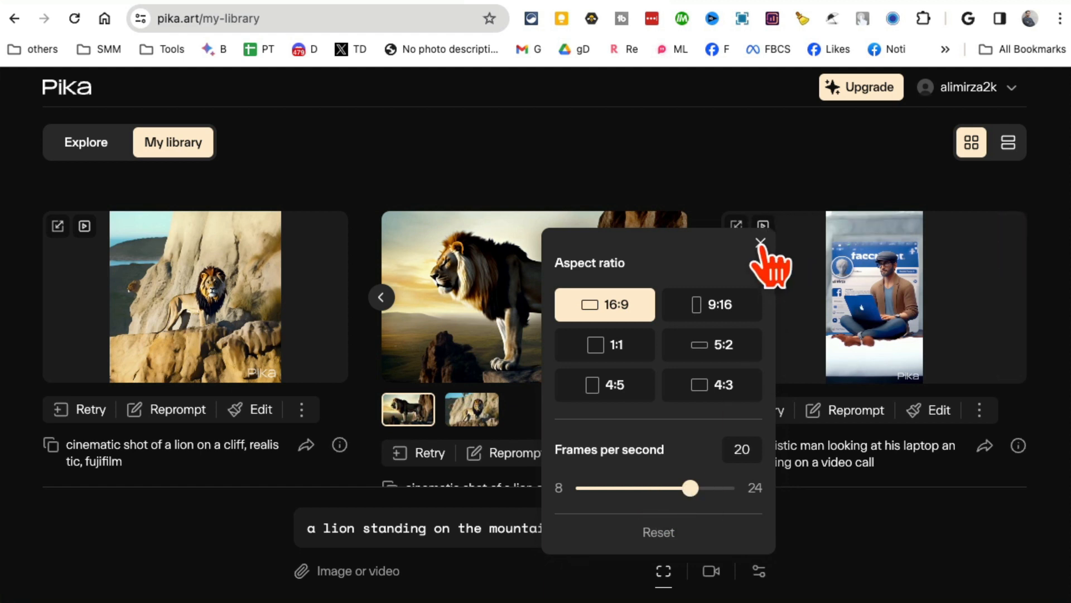
left_click(761, 243)
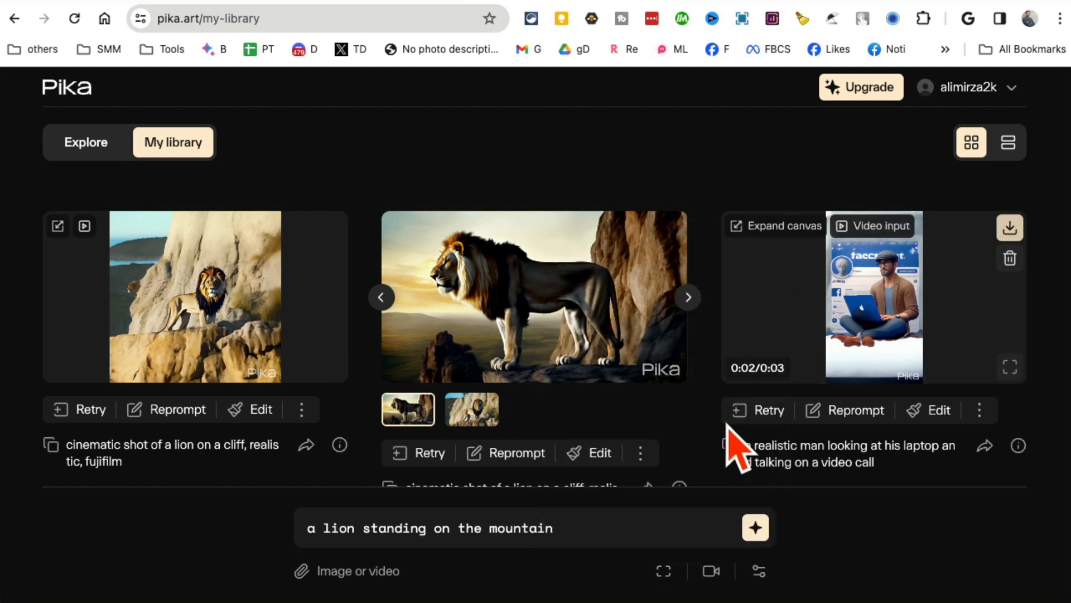
left_click(711, 571)
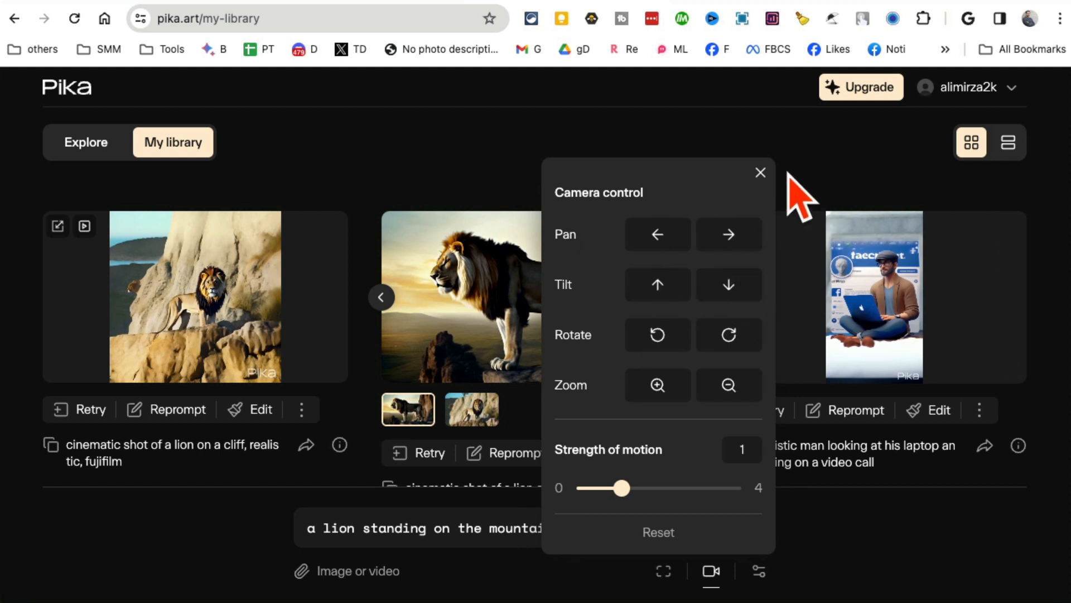
left_click(760, 172)
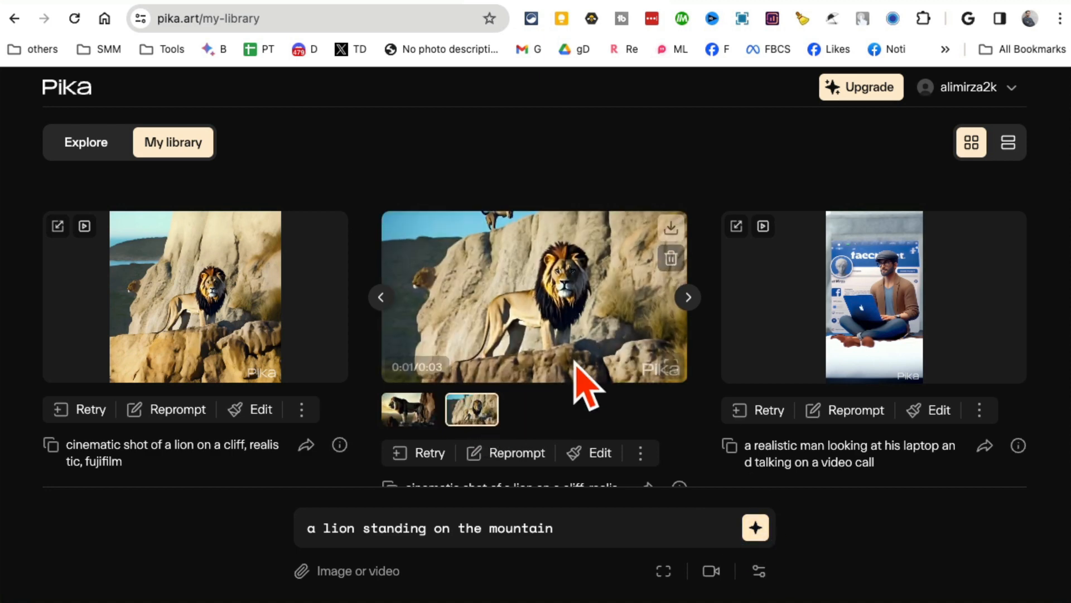
Step: Enlarge the second lion-on-a-cliff clip, highlight its prompt, and load the clip for editing
left_click(670, 366)
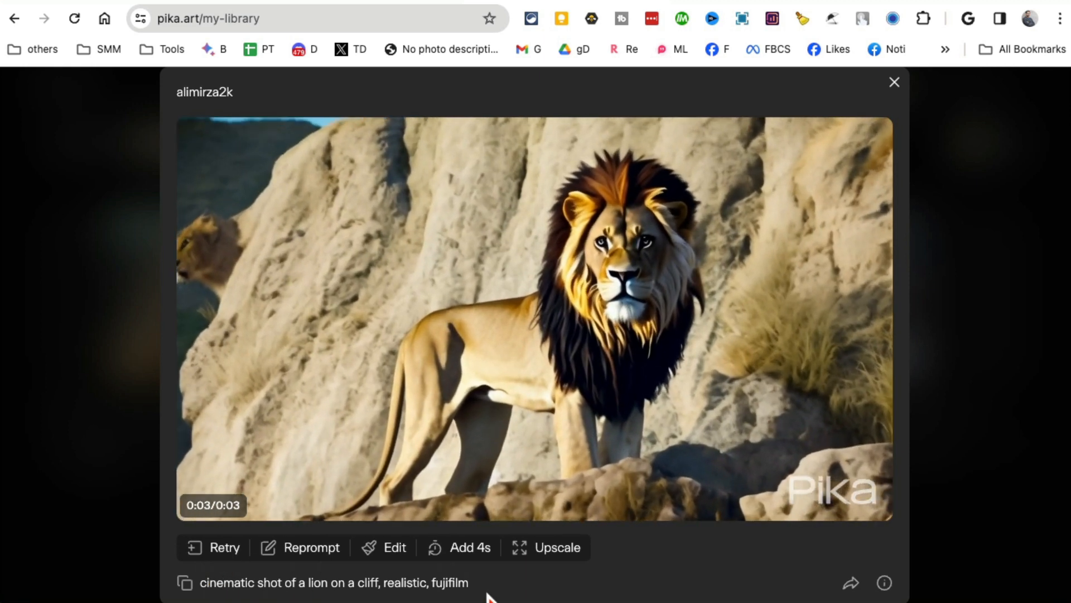
left_click_drag(486, 590, 200, 582)
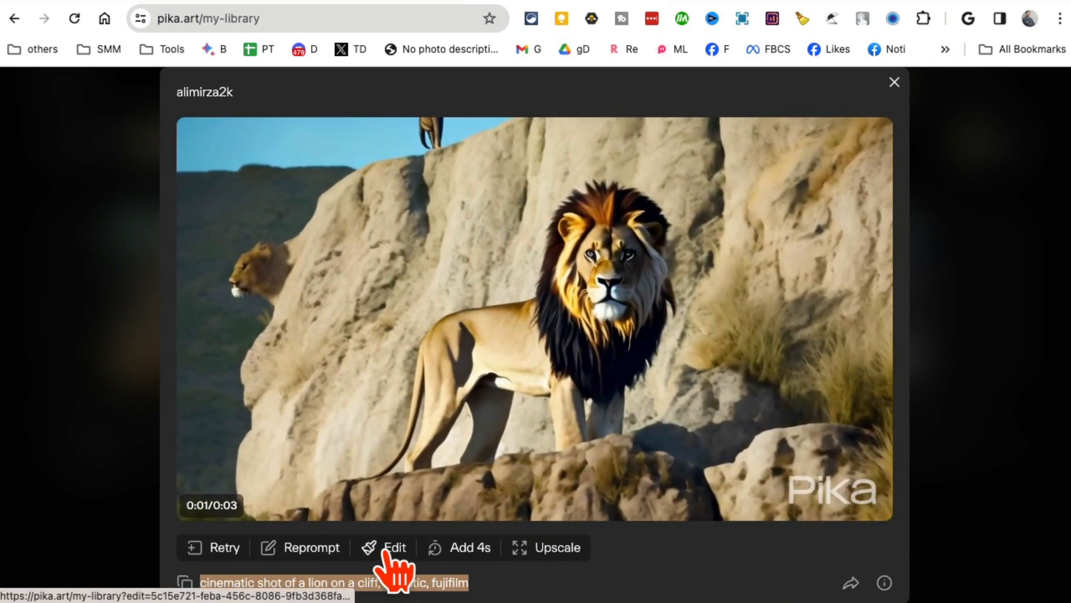
left_click(394, 549)
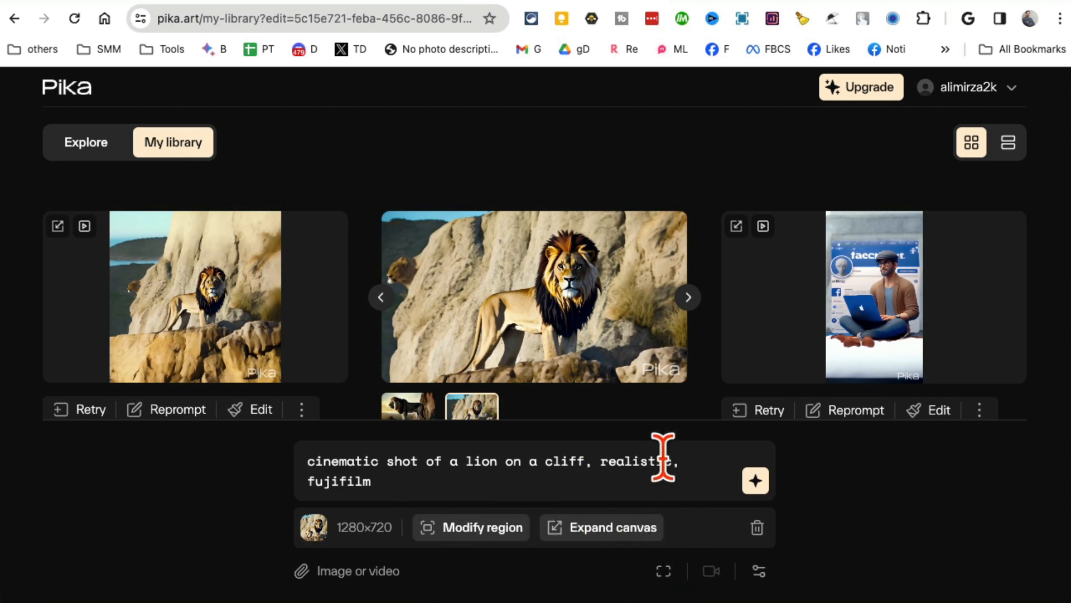
Step: Try expanding the lion clip's canvas in 16:9, 9:16 and 1:1 ratios, and close the canvas expansion
left_click(613, 528)
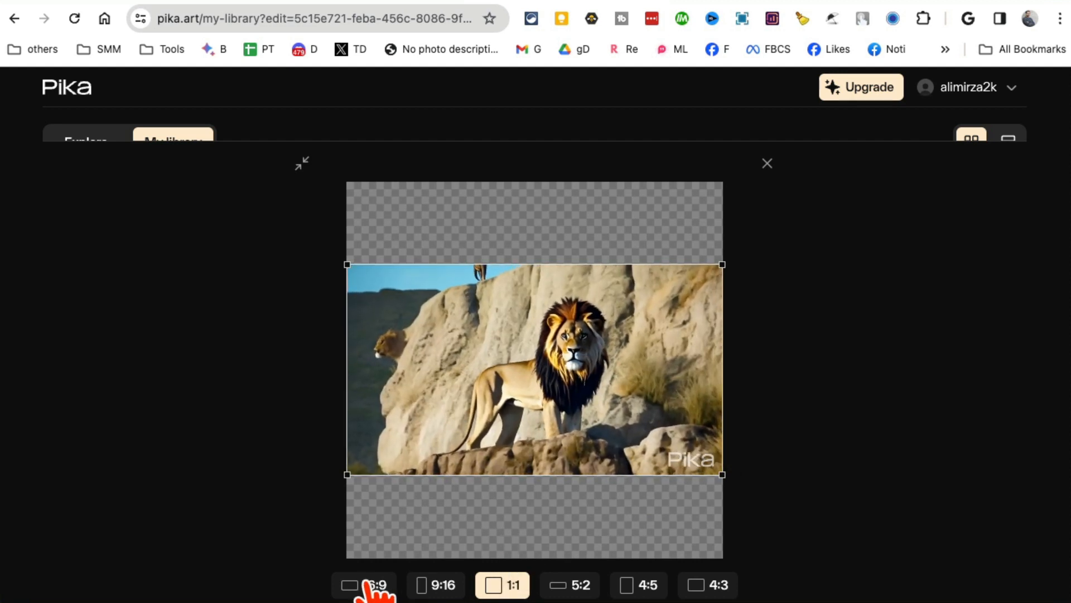
left_click(374, 585)
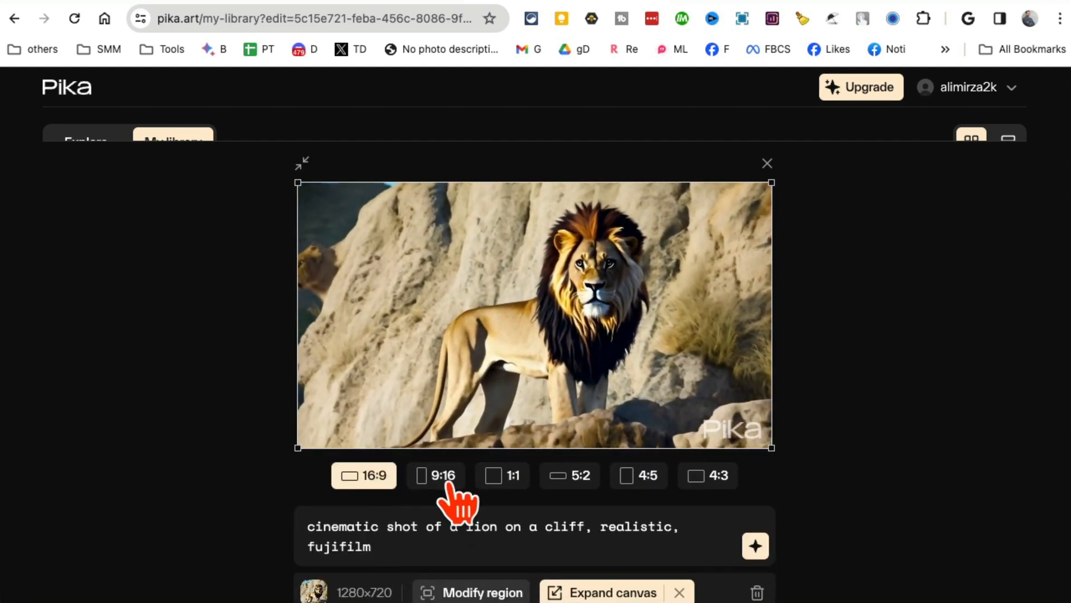
left_click(444, 476)
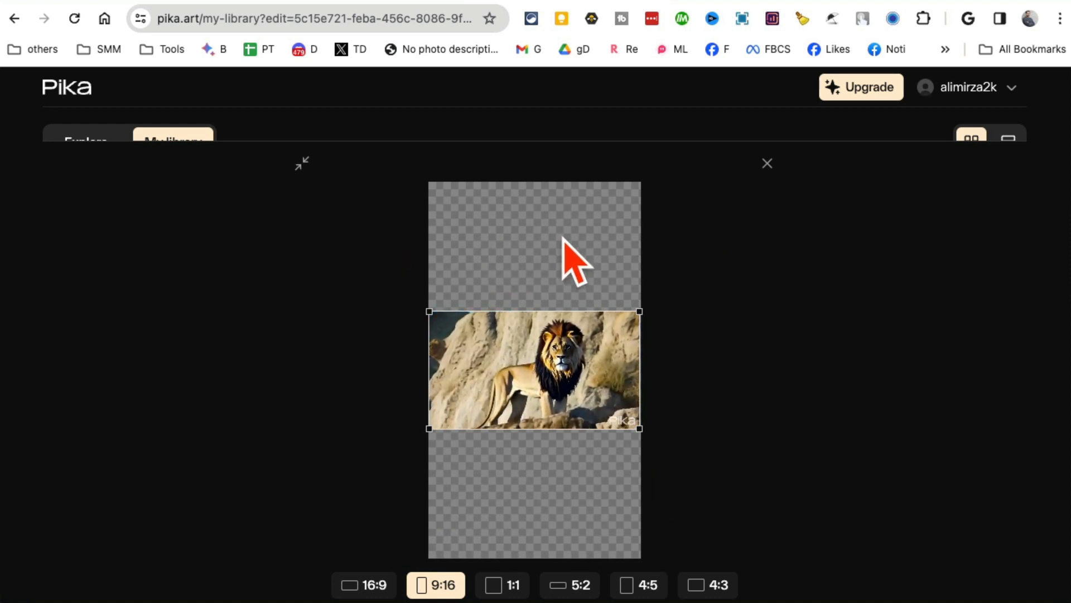
left_click(514, 591)
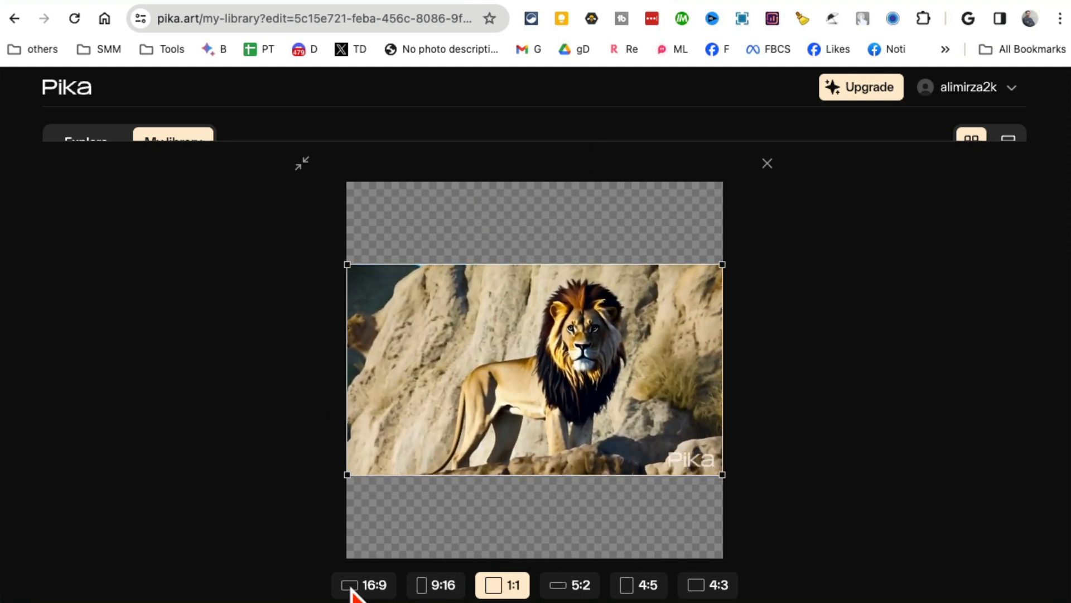
scroll(879, 479, "down", 3)
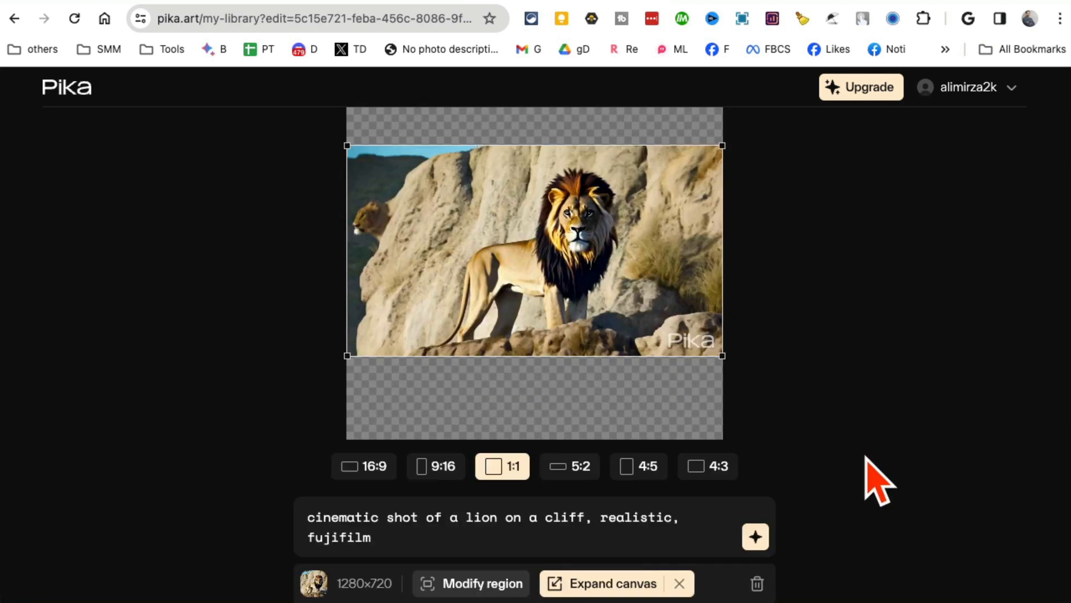
scroll(753, 156, "up", 3)
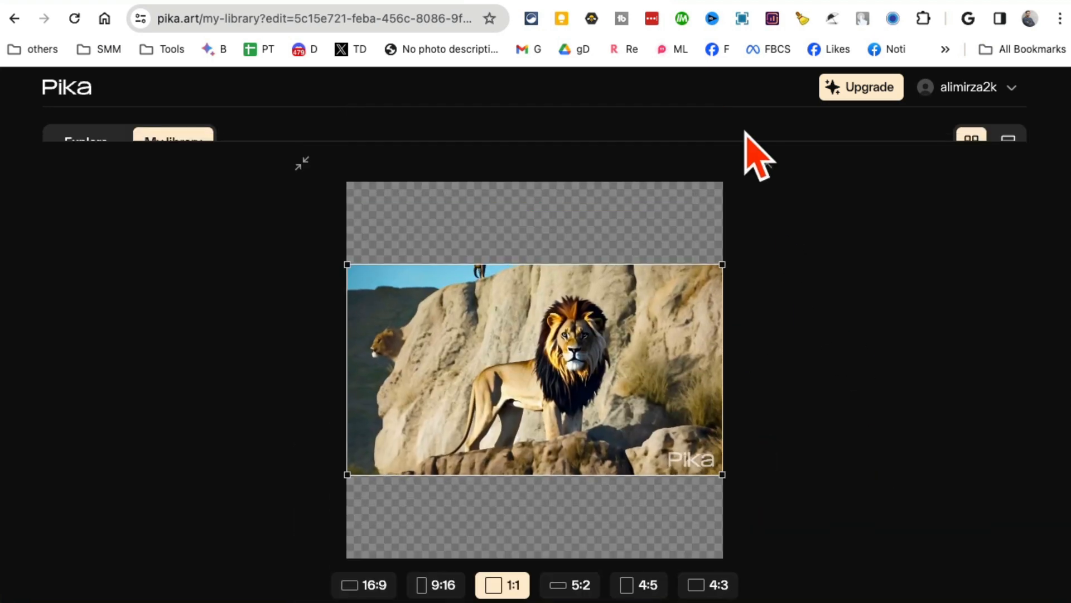
left_click(768, 162)
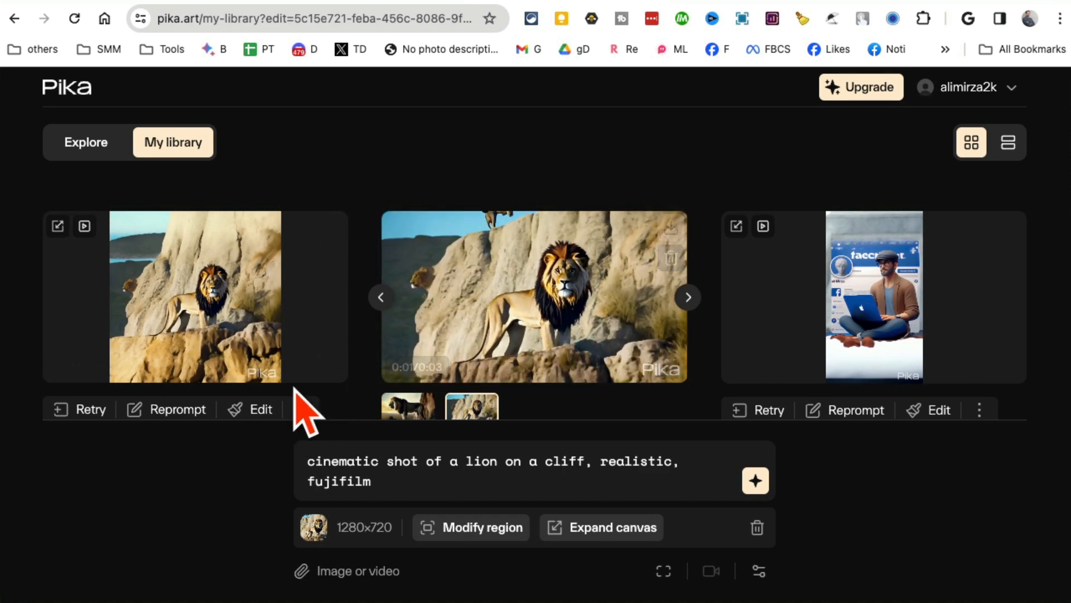
Step: Enlarge the canvas-expanded square lion clip to view it, and close the enlarged view
left_click(331, 366)
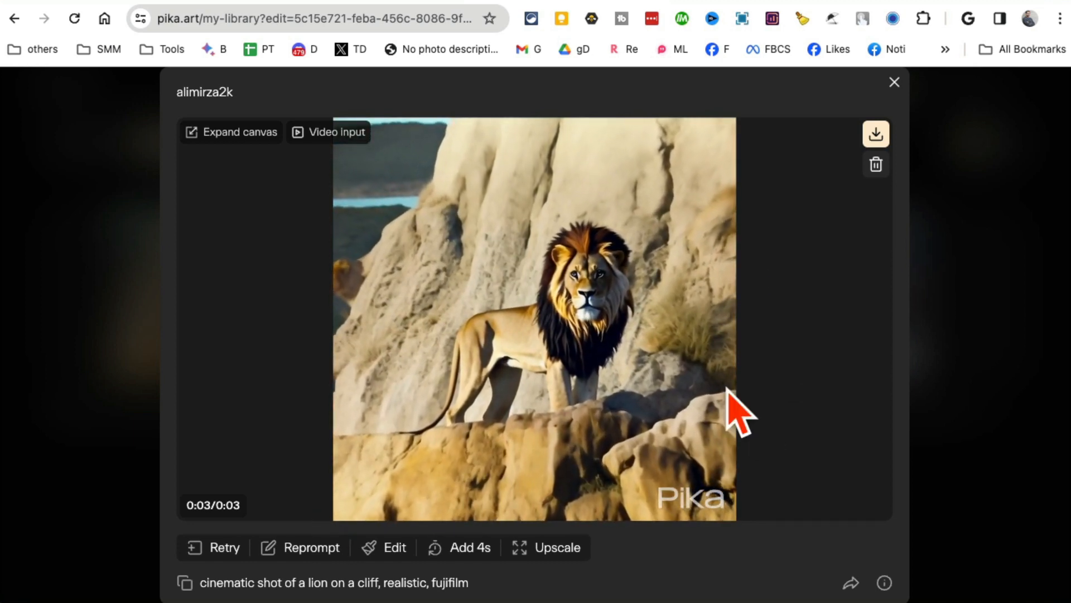
left_click(894, 82)
Step: Find the Santa clips in the library and enlarge the landscape version and its square expanded version in turn to compare them
scroll(723, 449, "down", 10)
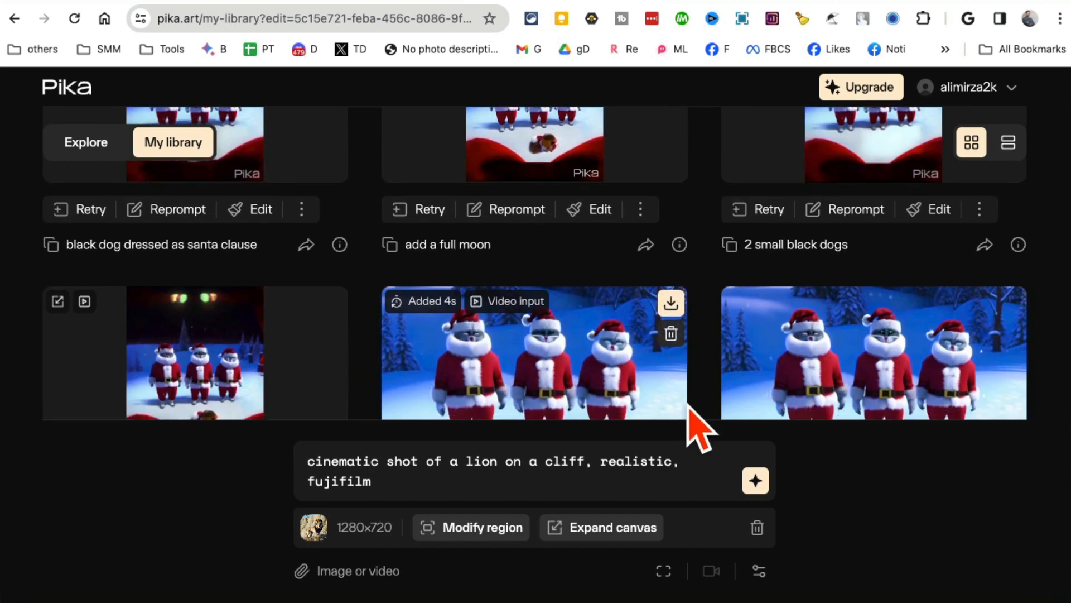
scroll(695, 427, "down", 3)
scroll(832, 296, "down", 8)
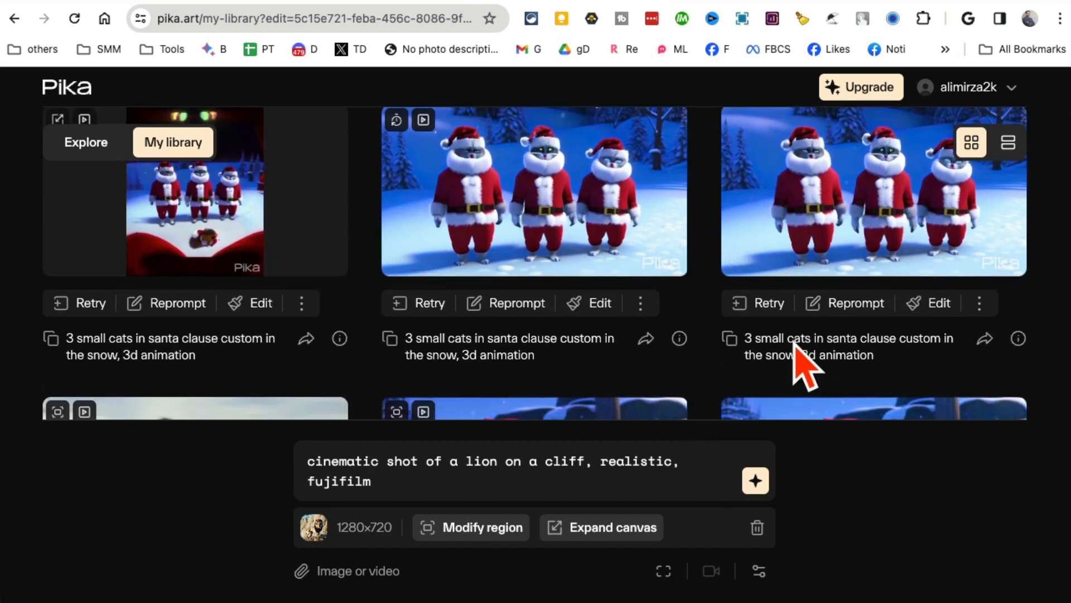
scroll(793, 344, "down", 3)
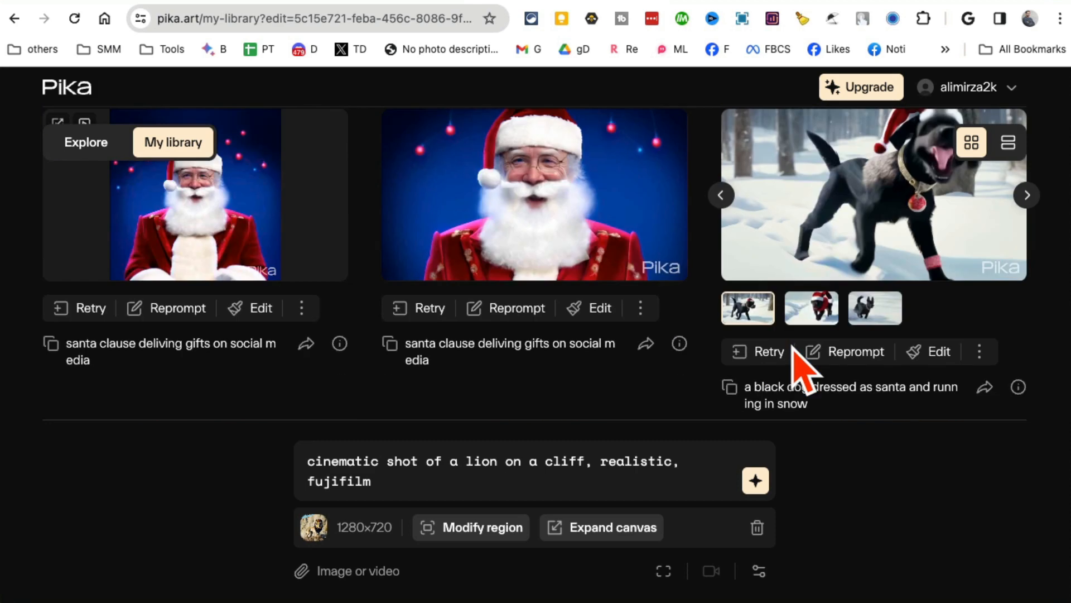
scroll(791, 345, "up", 1)
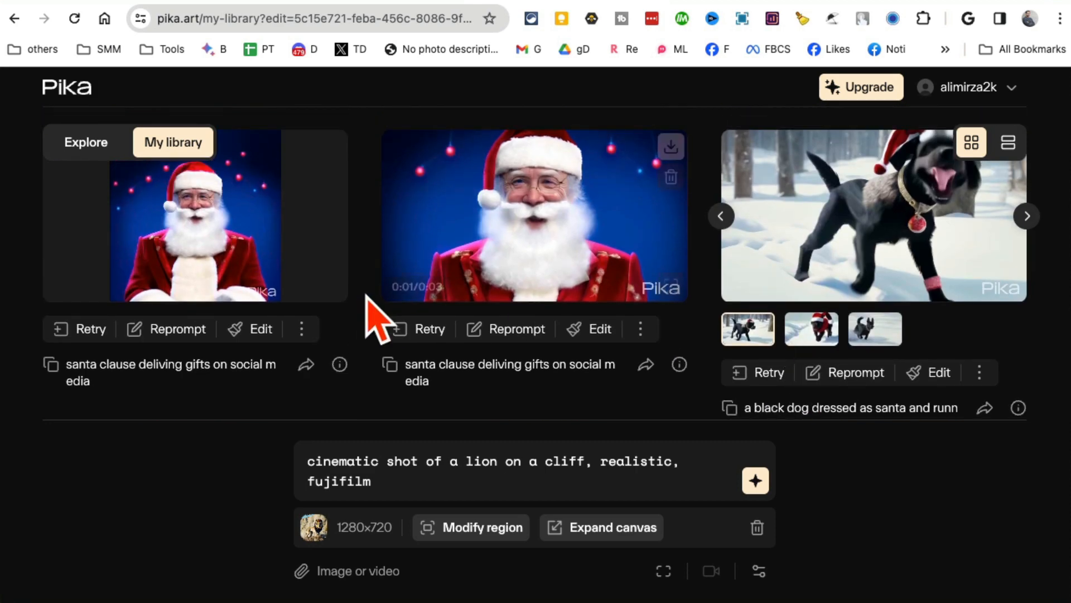
left_click(670, 286)
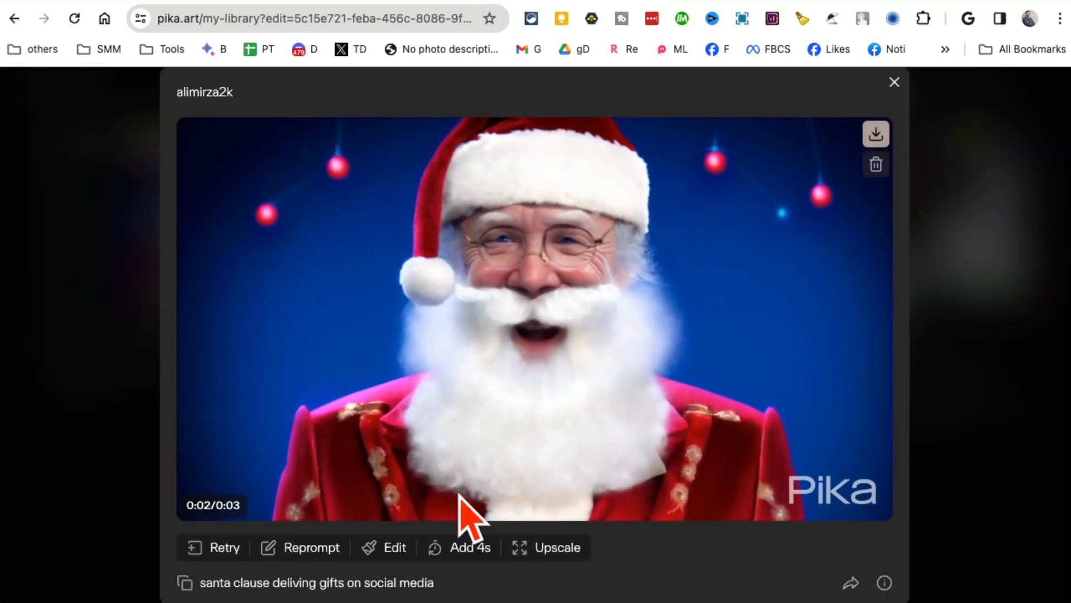
left_click(895, 82)
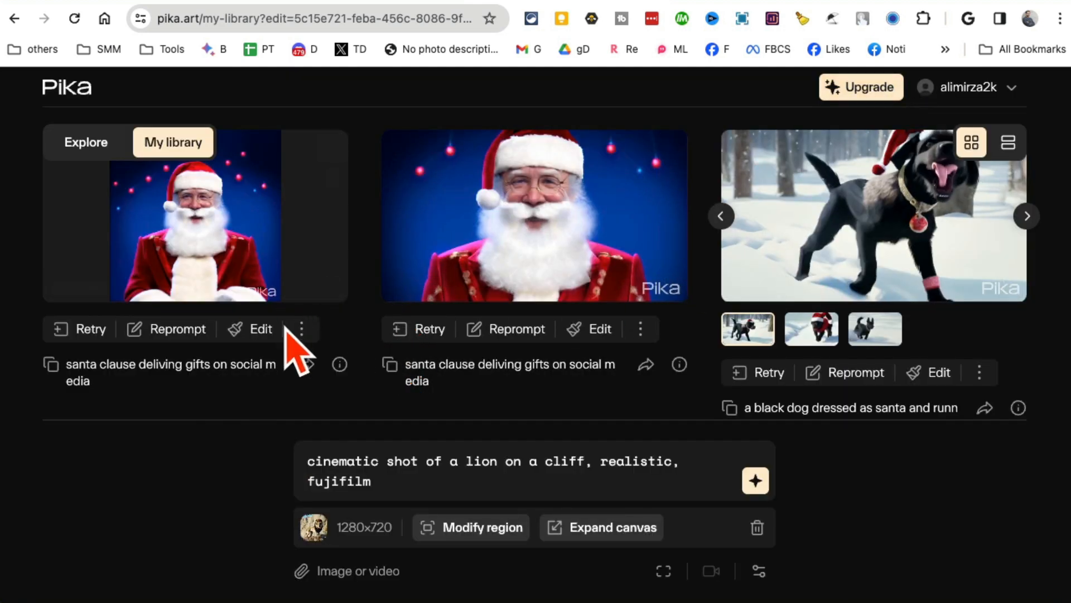
left_click(336, 288)
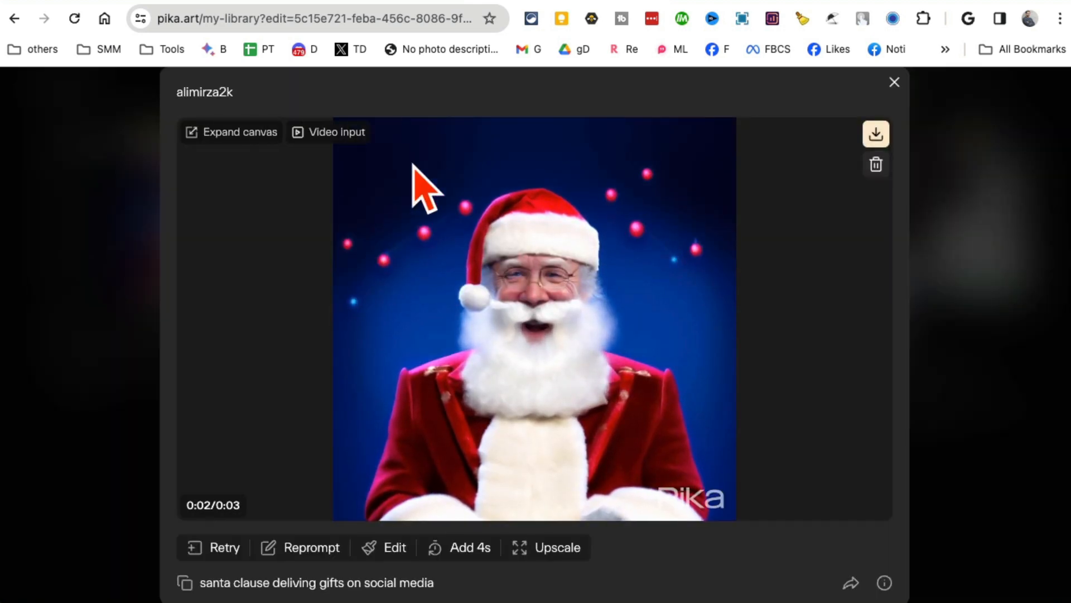
left_click(894, 82)
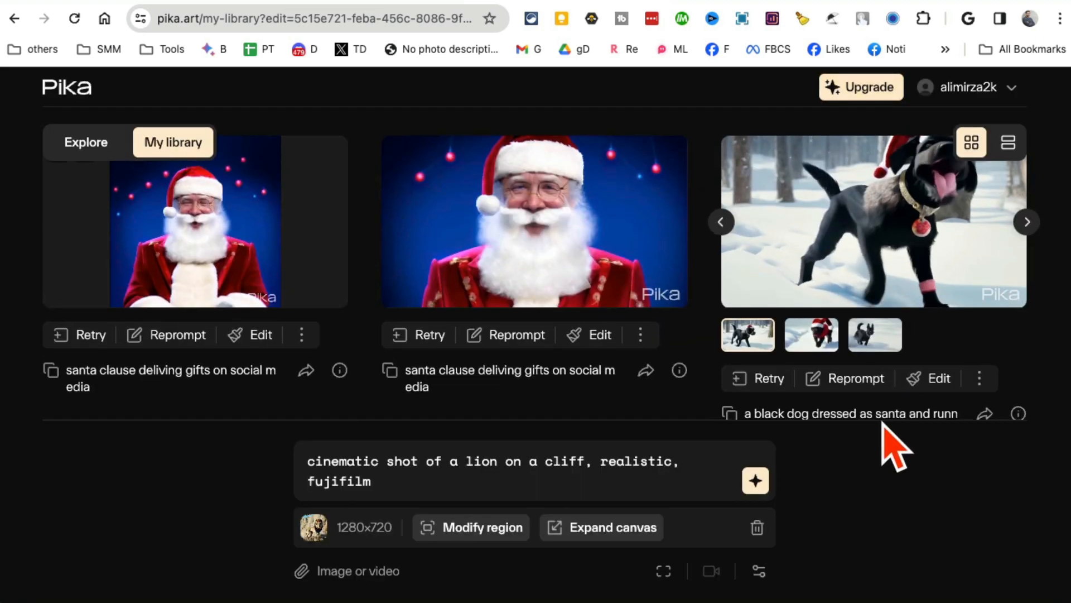
Step: Load the portrait Santa clip with the light-blue gift box for editing, and view it enlarged
scroll(917, 375, "up", 3)
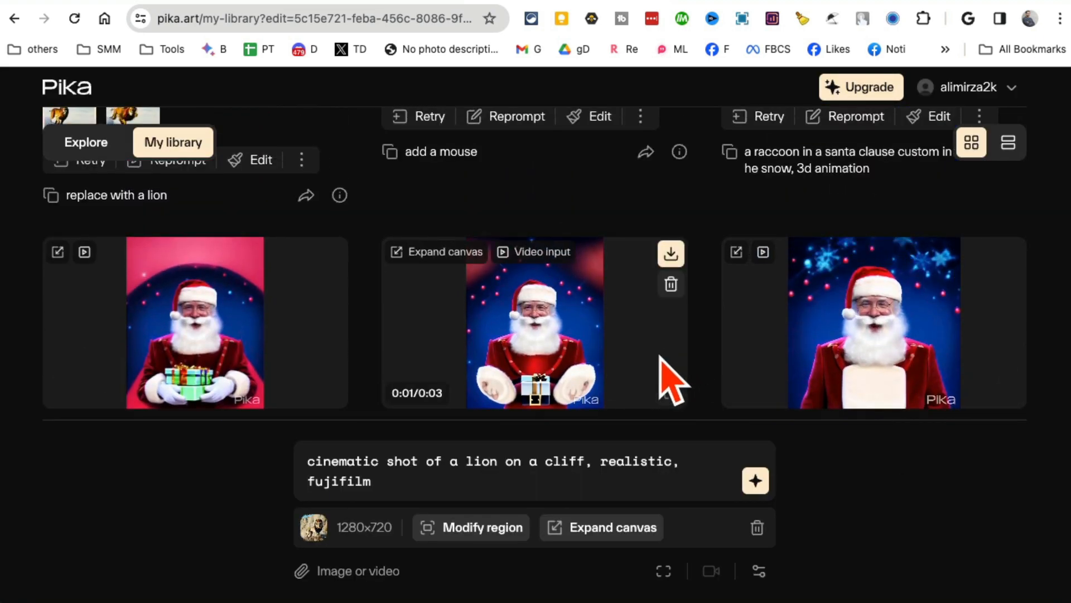
scroll(648, 385, "down", 2)
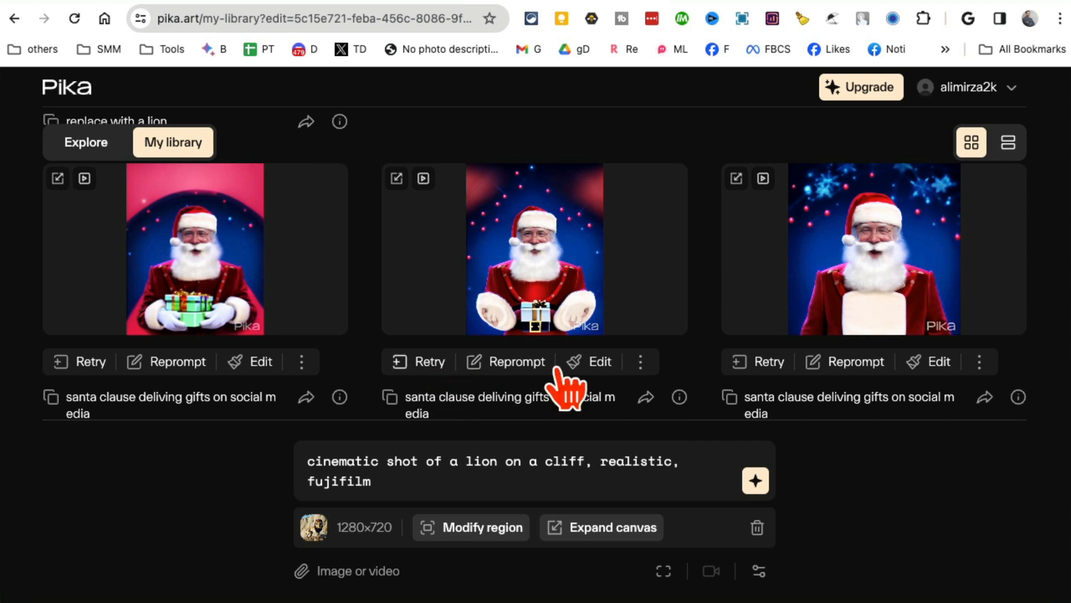
left_click(593, 363)
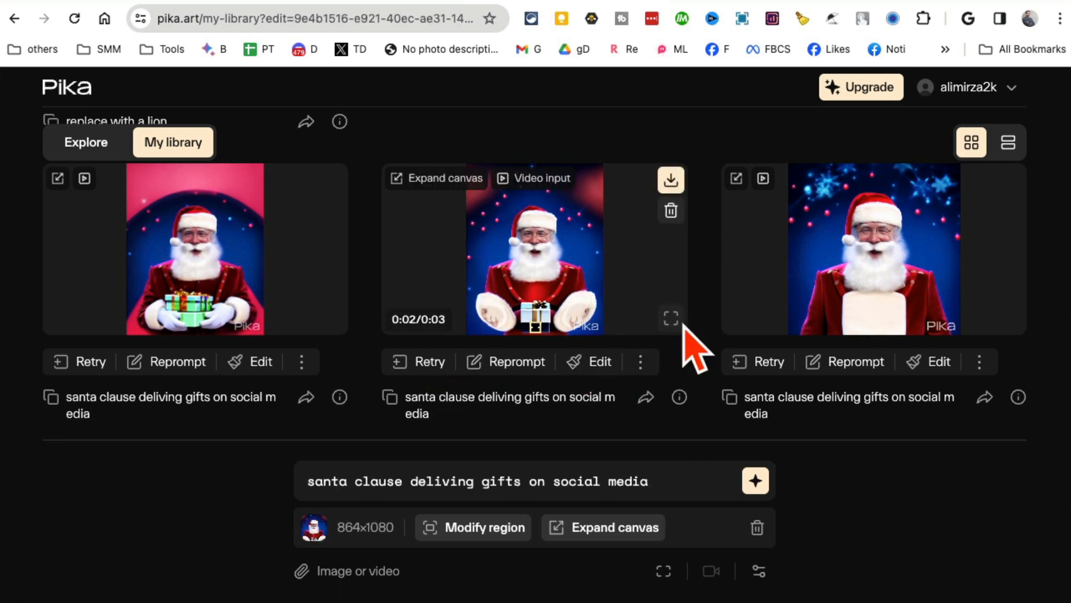
left_click(671, 319)
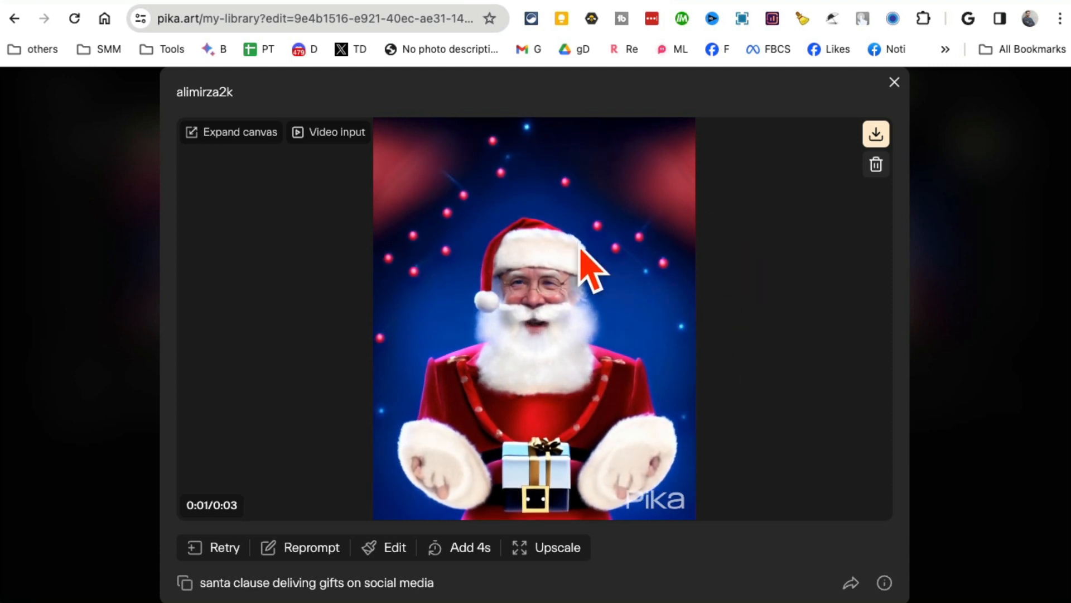
left_click(894, 82)
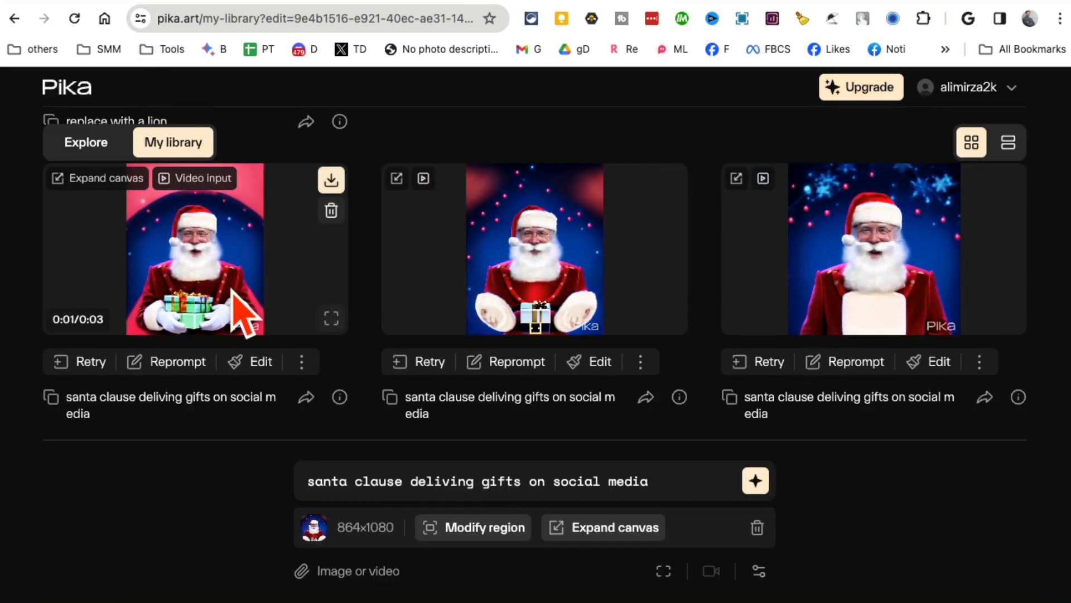
Step: Skim through the rest of the library and return to Pika's home page of featured videos
scroll(231, 288, "down", 20)
scroll(232, 288, "up", 20)
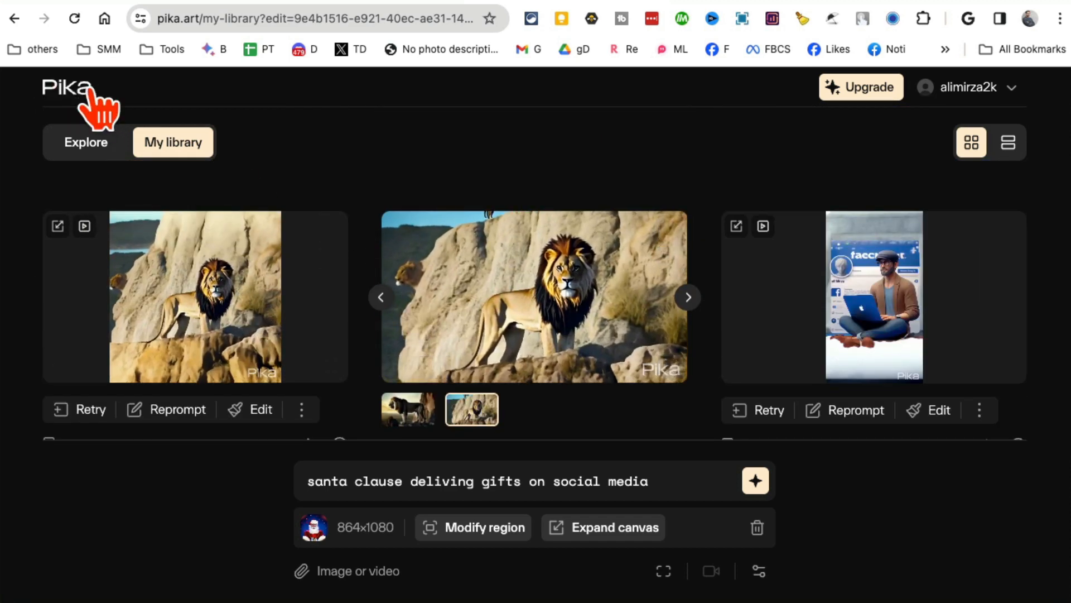
left_click(95, 106)
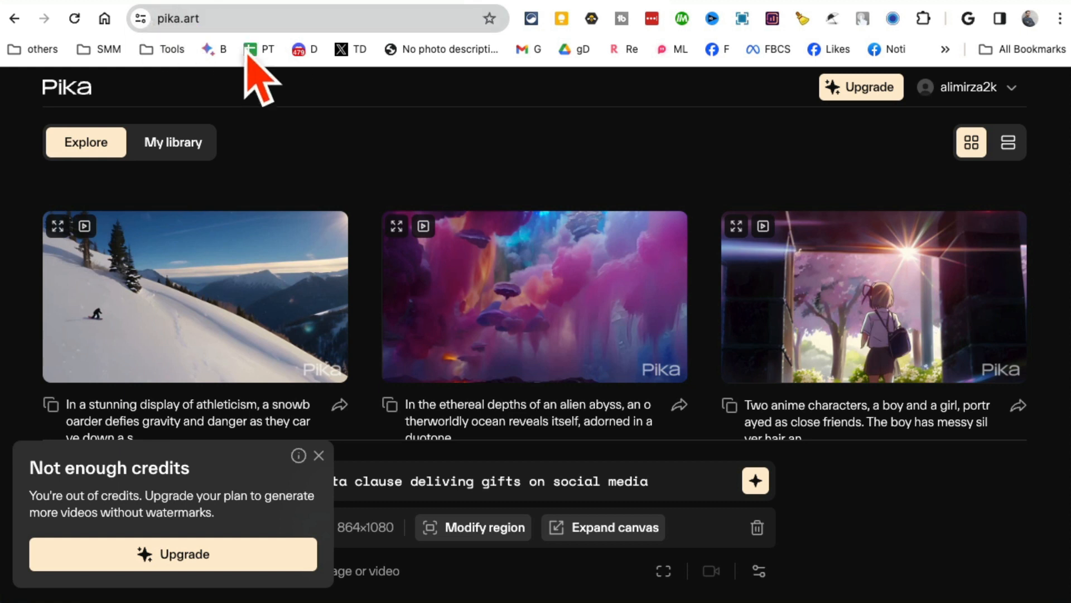